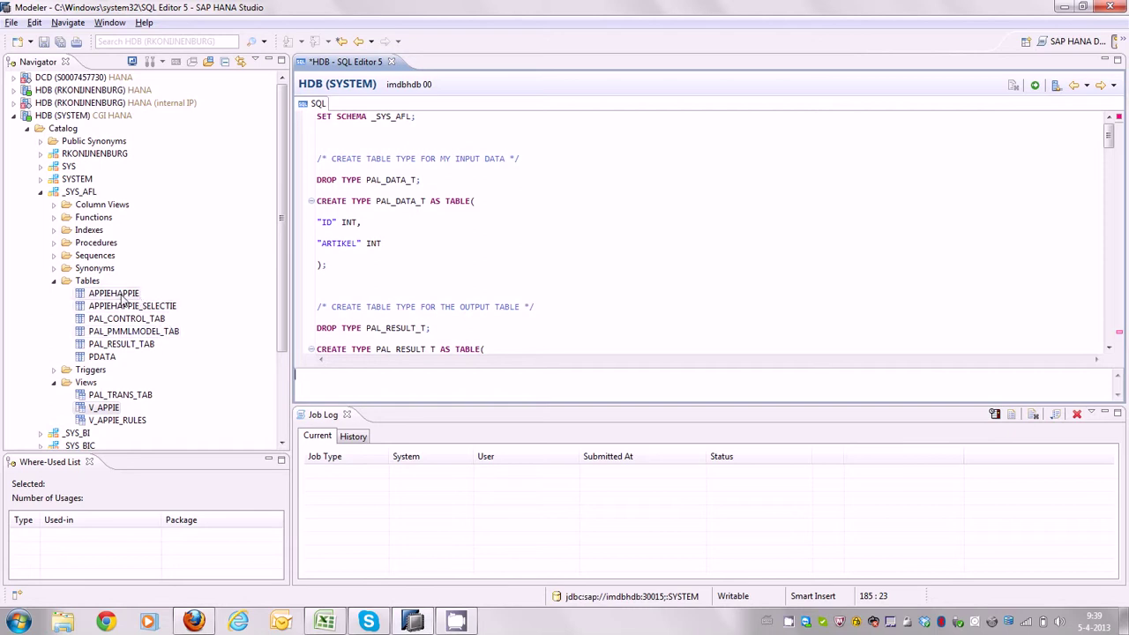
- Open the data preview of the V_APPIE view in the _SYS_AFL schema and widen the OMSCHRIJVING column
{"action": "right_click", "coordinate": [106, 408]}
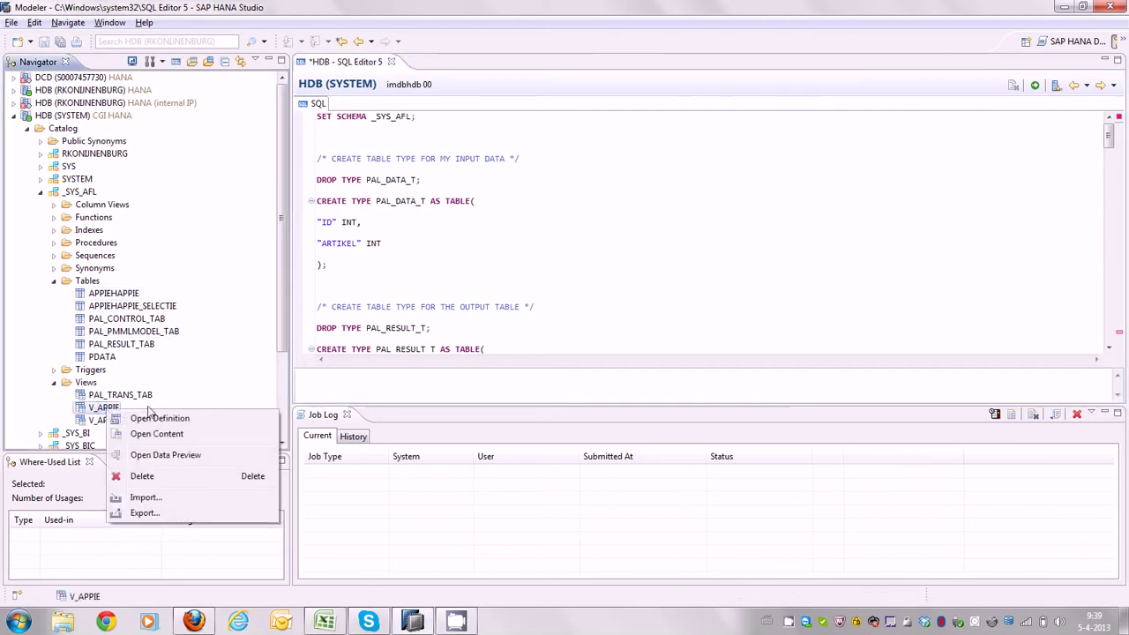
{"action": "left_click", "coordinate": [176, 455]}
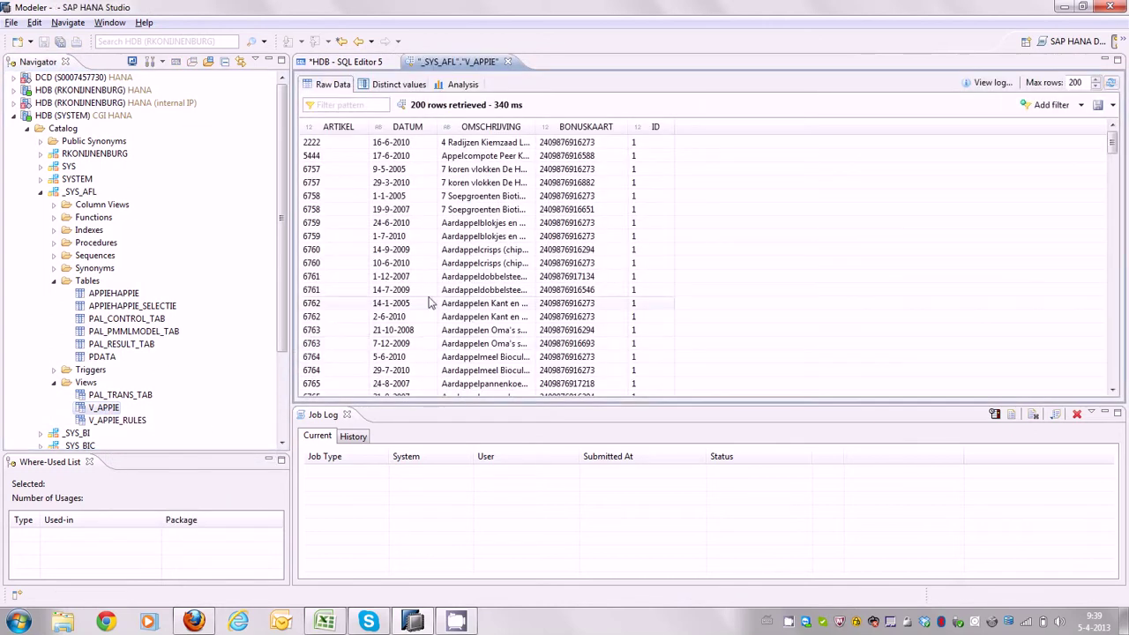
{"action": "left_click_drag", "start_coordinate": [534, 127], "coordinate": [586, 127]}
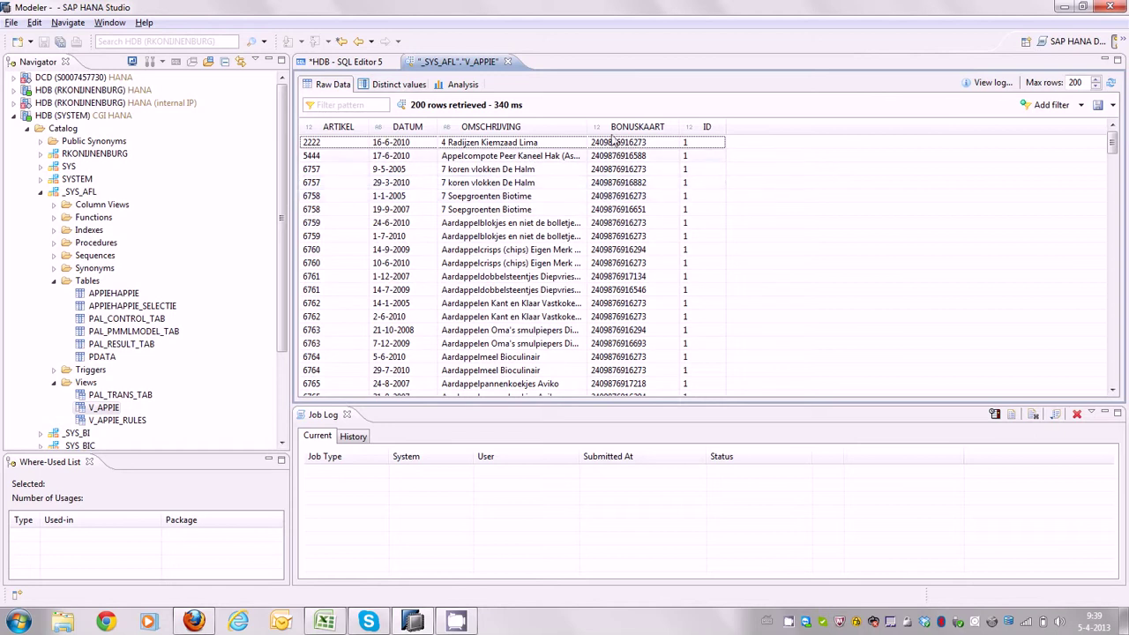
- Analyse the V_APPIE data as a table with OMSCHRIJVING on the labels axis and ARTIKEL on the values axis
{"action": "left_click", "coordinate": [465, 87]}
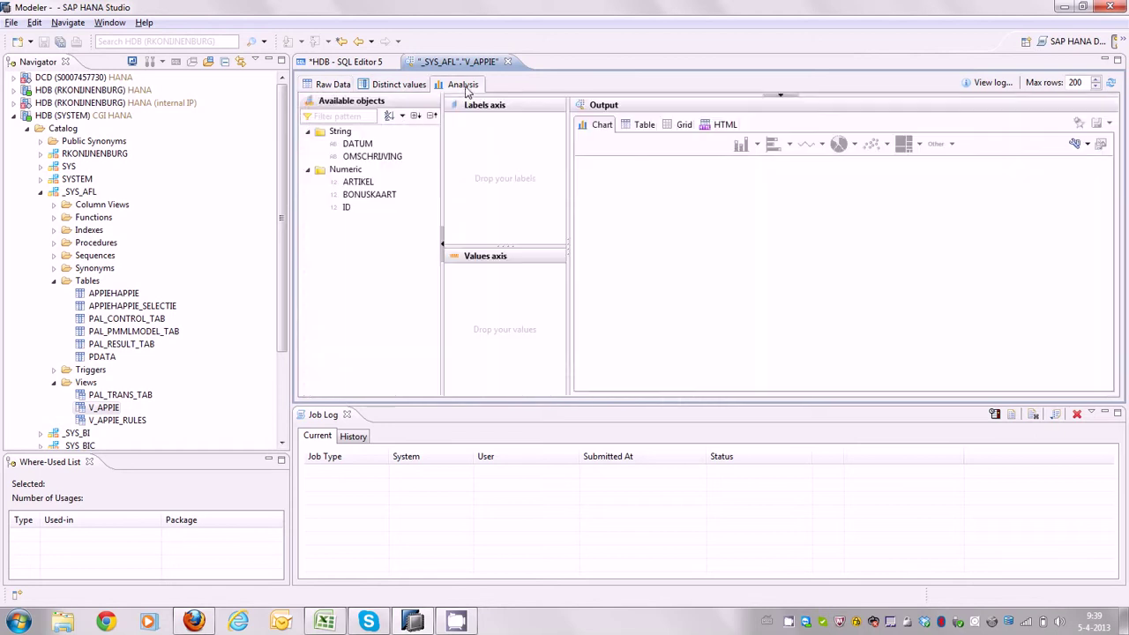
{"action": "left_click", "coordinate": [624, 126]}
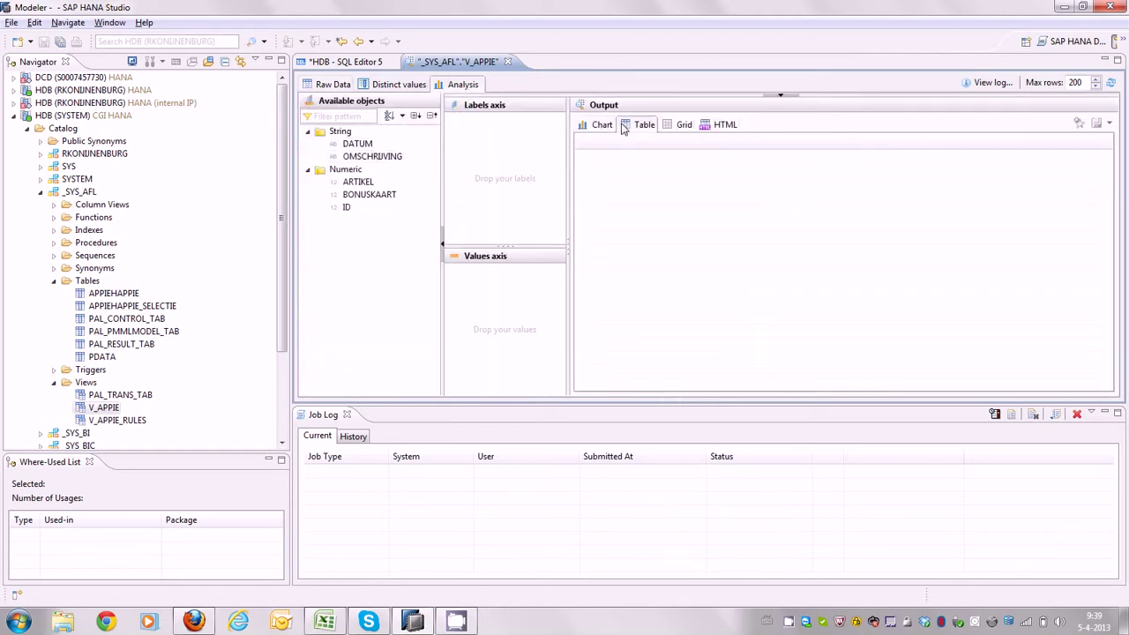
{"action": "mouse_move", "coordinate": [360, 187]}
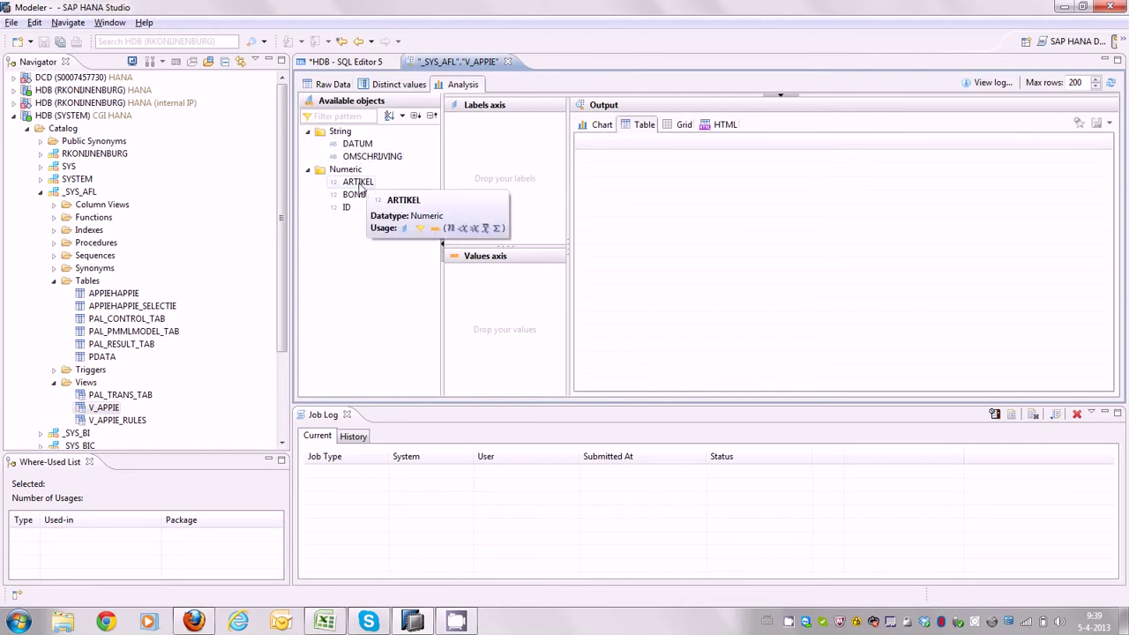
{"action": "left_click_drag", "start_coordinate": [373, 156], "coordinate": [508, 167]}
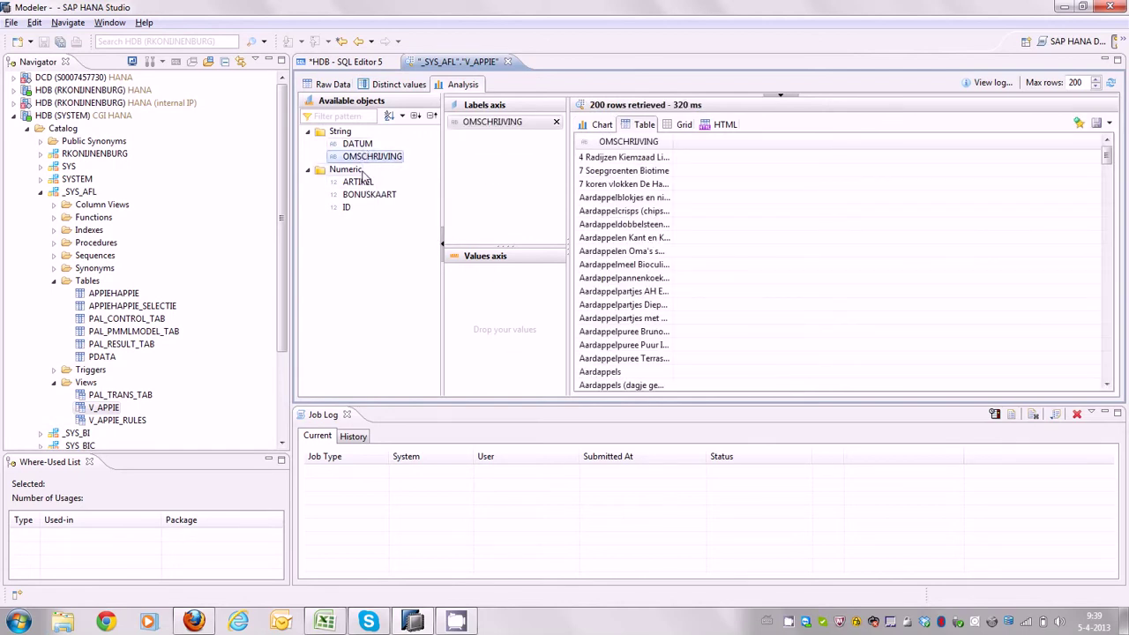
{"action": "left_click_drag", "start_coordinate": [362, 182], "coordinate": [503, 333]}
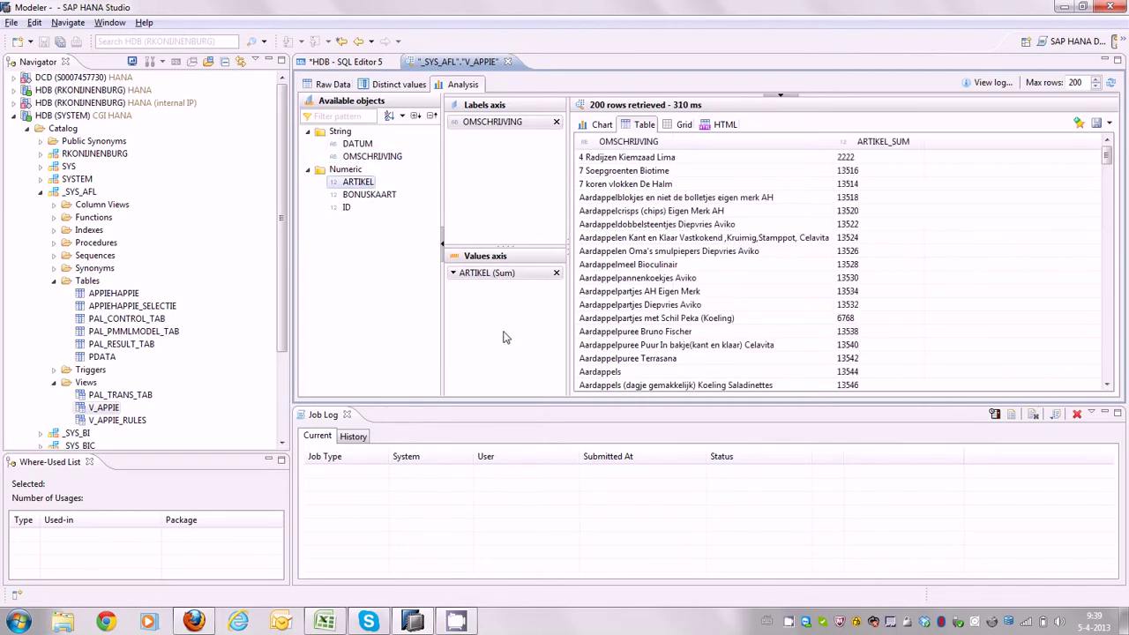
- Display the V_APPIE analysis as a tag cloud chart, enlarge the output area to inspect it, and close the preview
{"action": "left_click", "coordinate": [603, 127]}
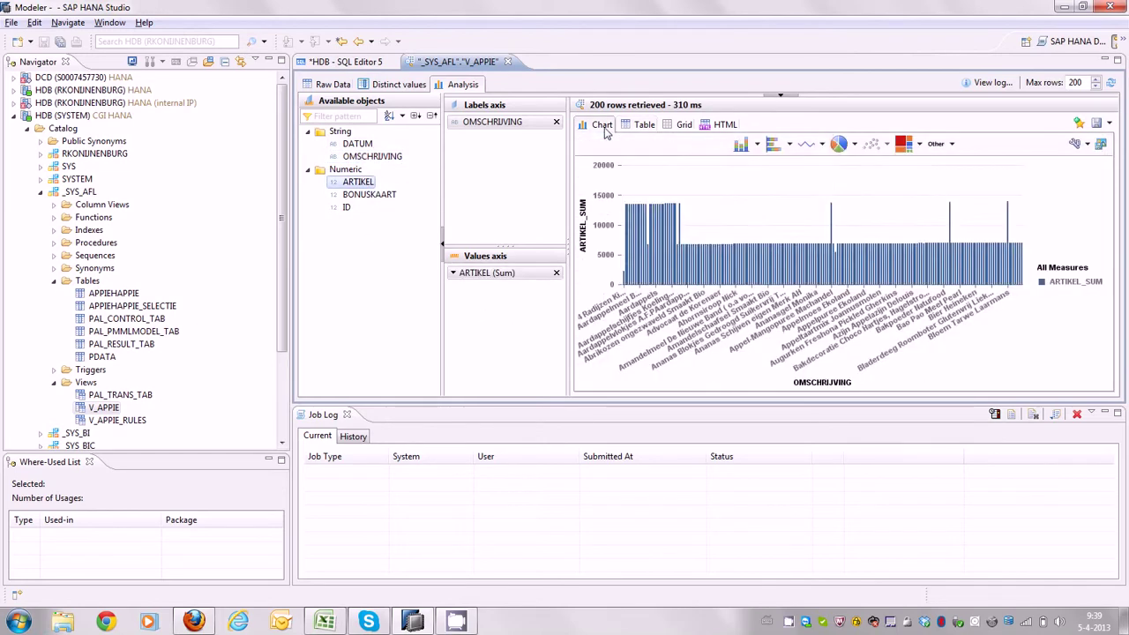
{"action": "left_click", "coordinate": [952, 155]}
{"action": "left_click", "coordinate": [970, 166]}
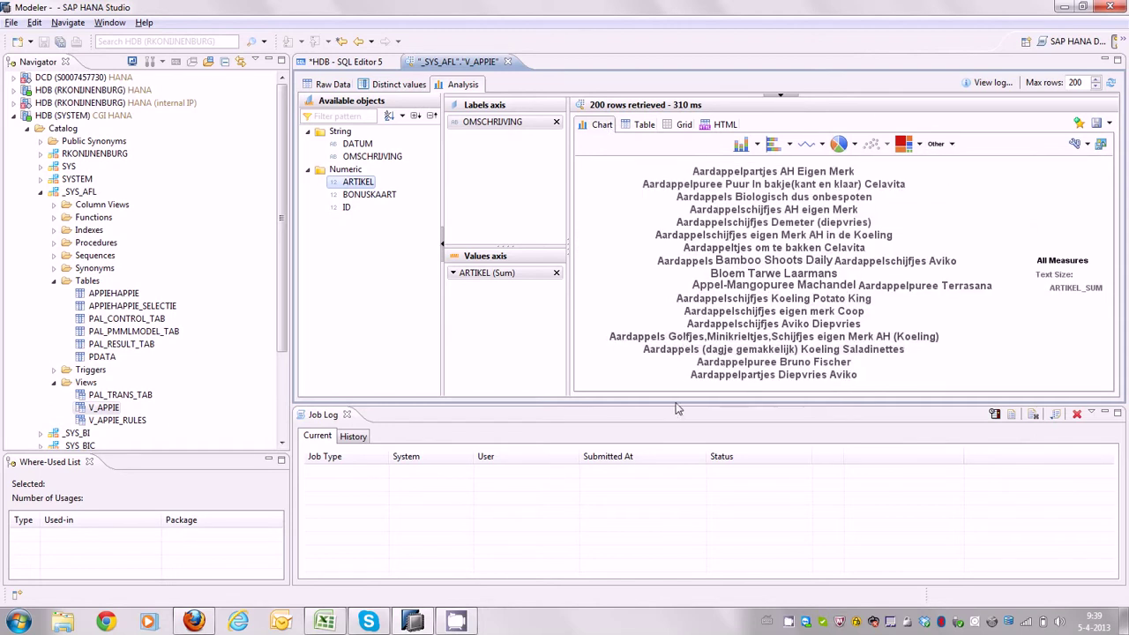
{"action": "left_click_drag", "start_coordinate": [678, 408], "coordinate": [666, 488]}
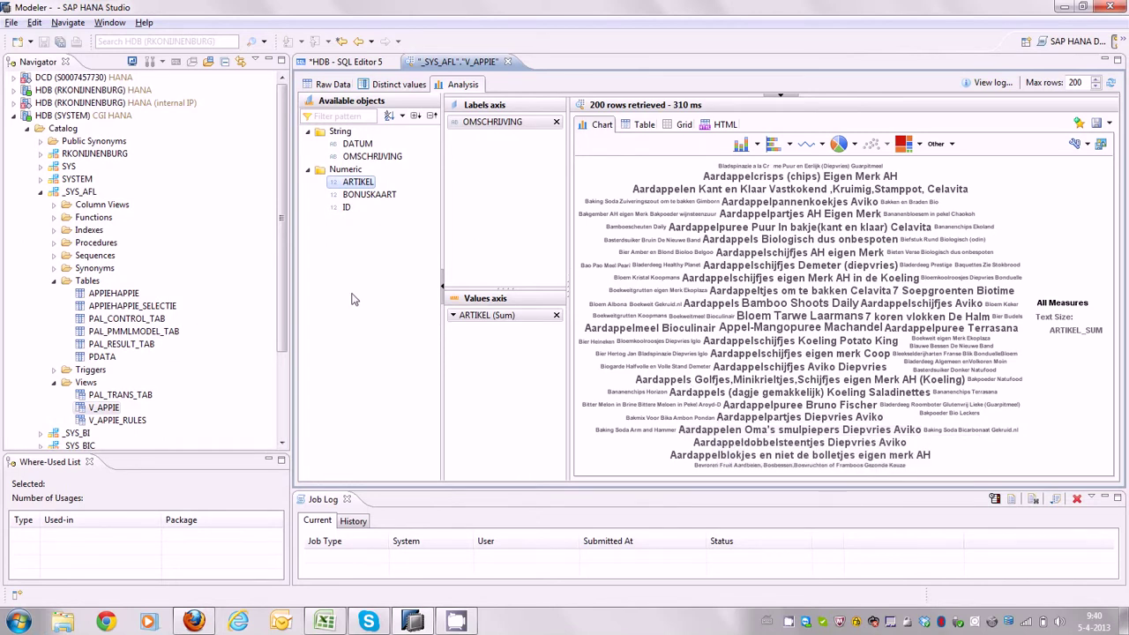
{"action": "left_click", "coordinate": [508, 62]}
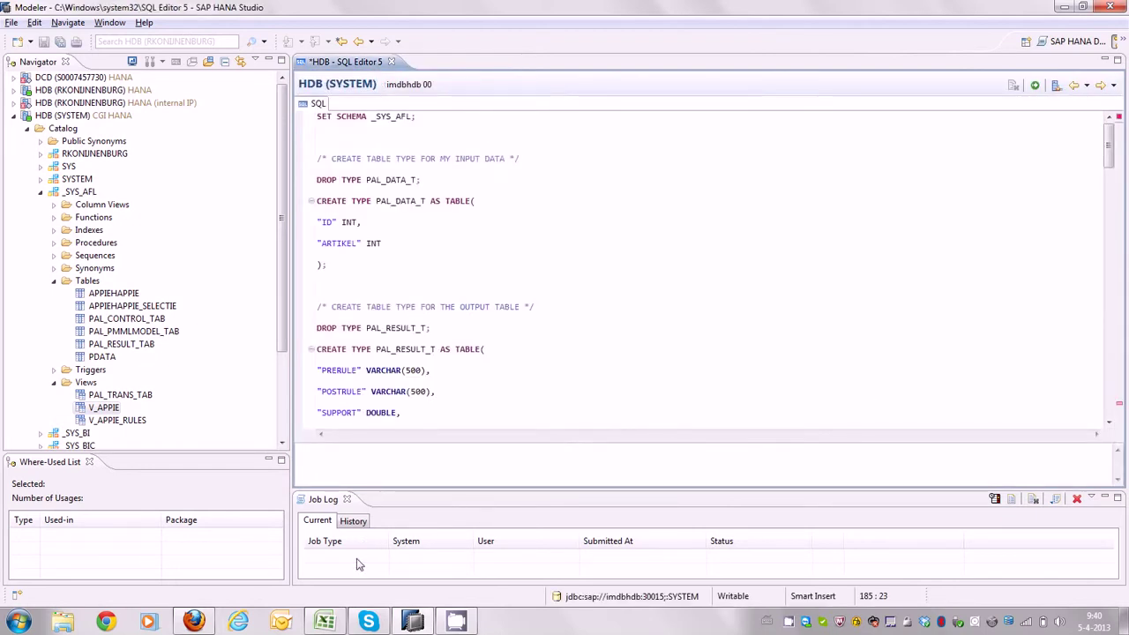
- Switch to Demo.xlsx in Excel to review the support, confidence and lift example, and return to SAP HANA Studio
{"action": "left_click", "coordinate": [324, 621]}
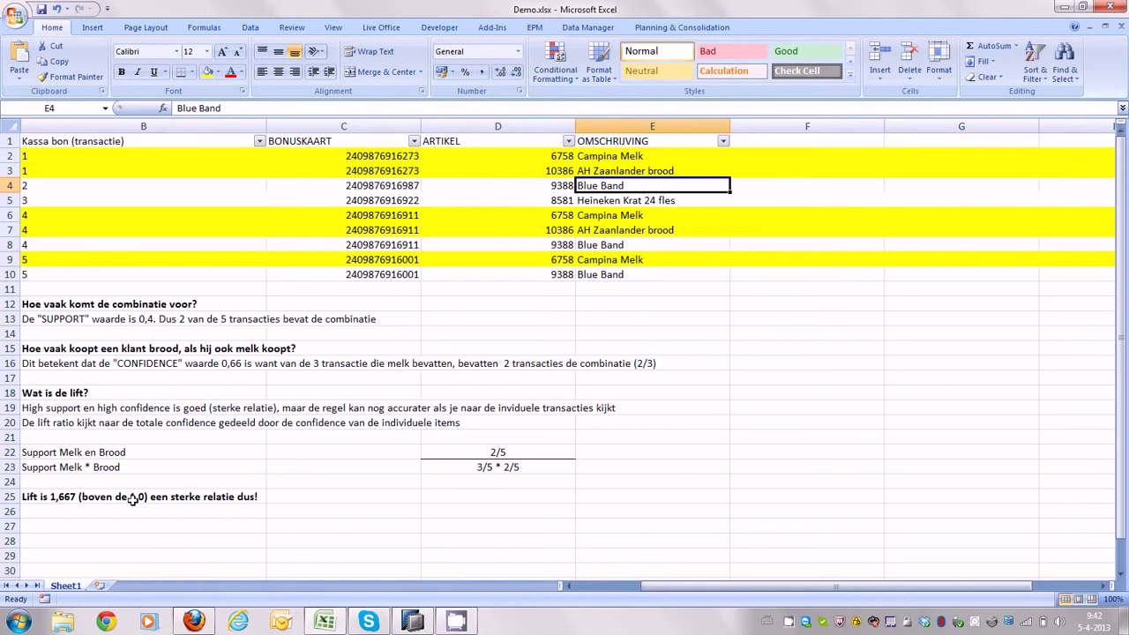
{"action": "left_click", "coordinate": [414, 622]}
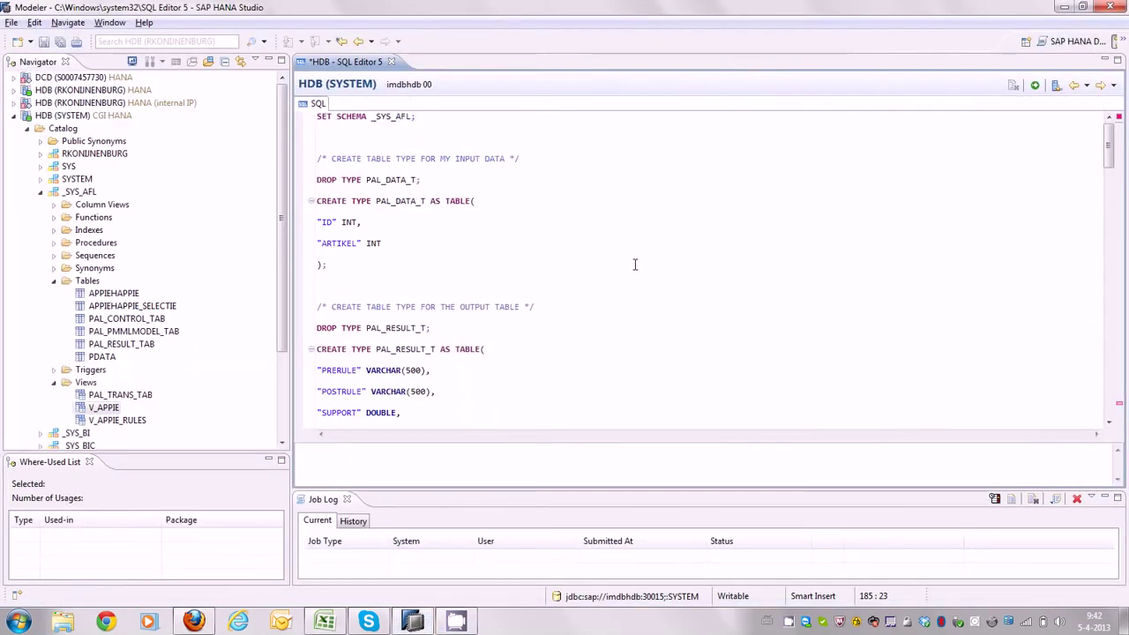
- Examine the Apriori SQL script, from the table types and PDATA inserts through the control parameters to the PAL_APRIORI_RULE call and result query
{"action": "scroll", "coordinate": [636, 264], "scroll_direction": "down", "scroll_amount": 3}
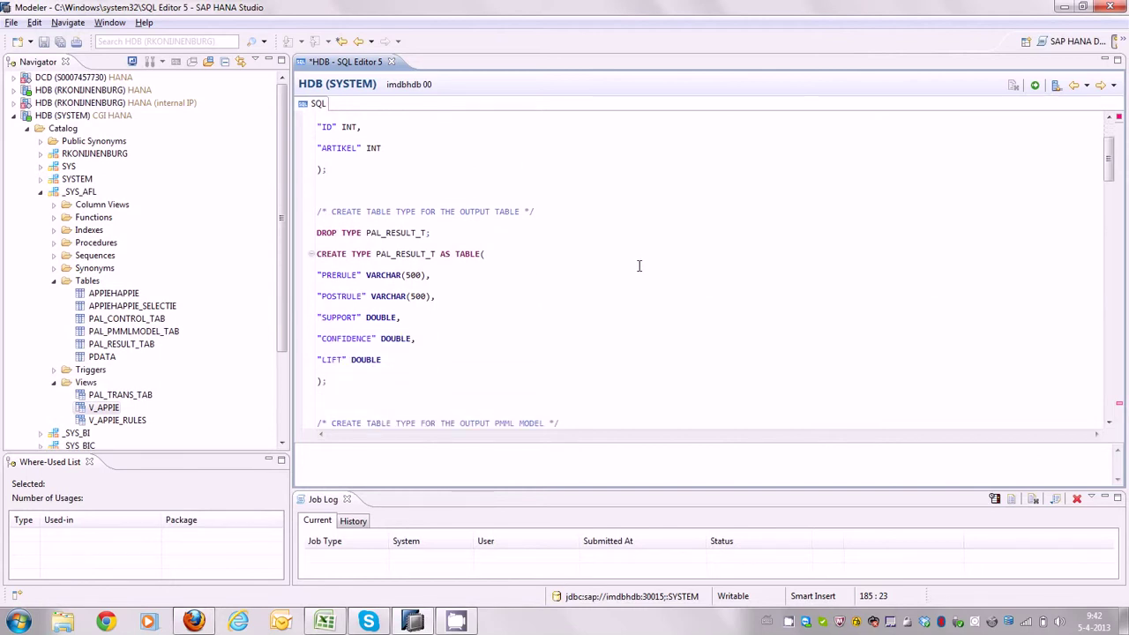
{"action": "scroll", "coordinate": [640, 266], "scroll_direction": "down", "scroll_amount": 10}
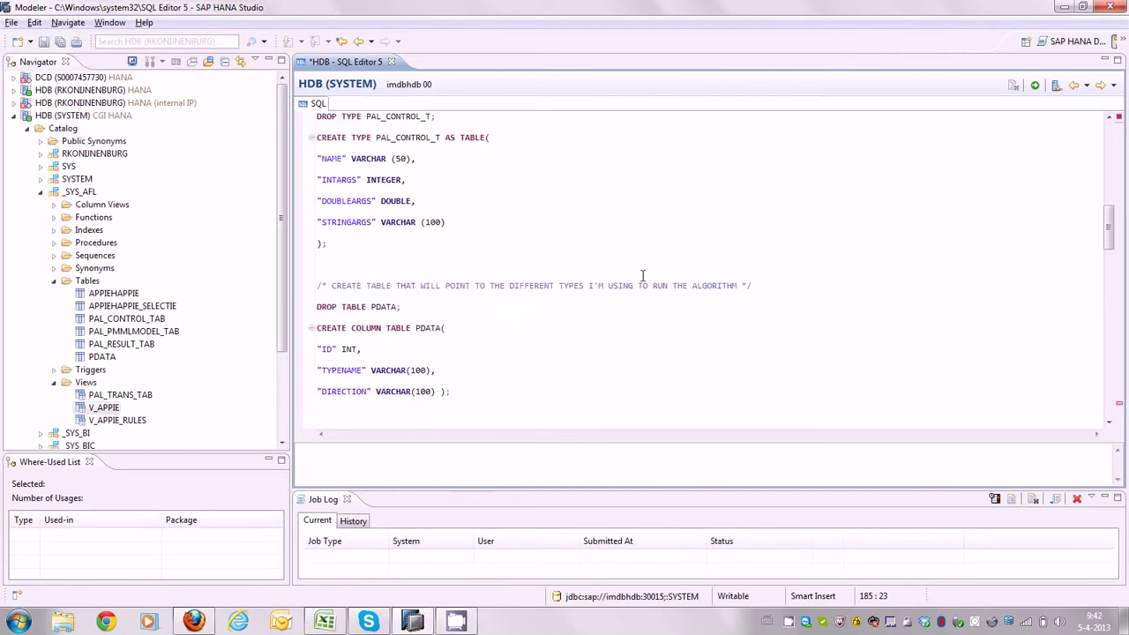
{"action": "scroll", "coordinate": [641, 283], "scroll_direction": "down", "scroll_amount": 3}
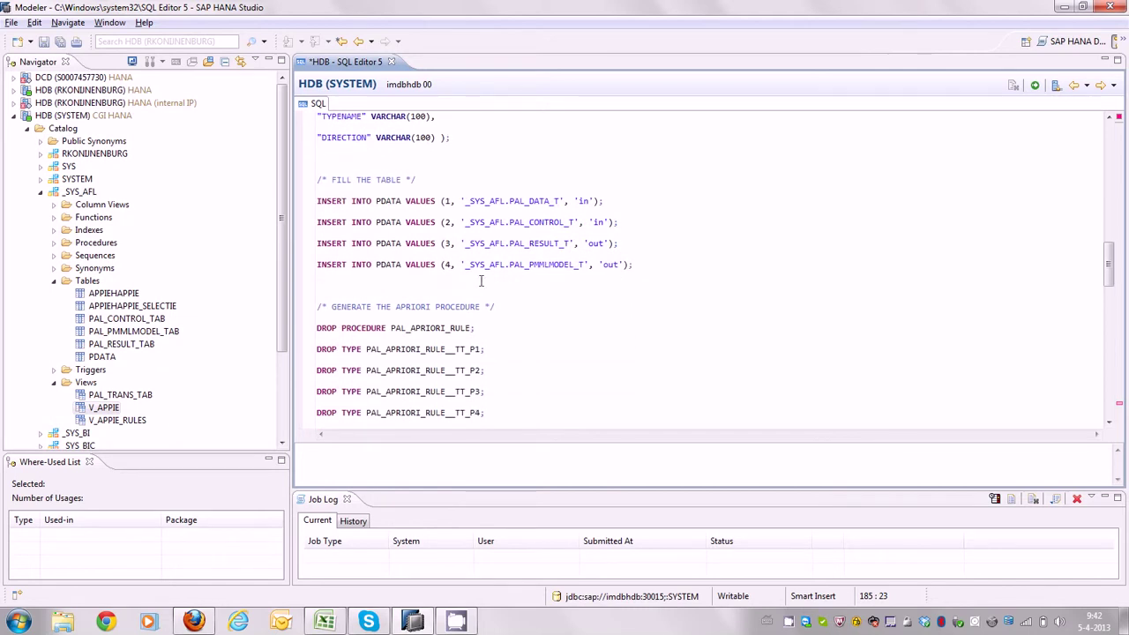
{"action": "scroll", "coordinate": [544, 283], "scroll_direction": "down", "scroll_amount": 1}
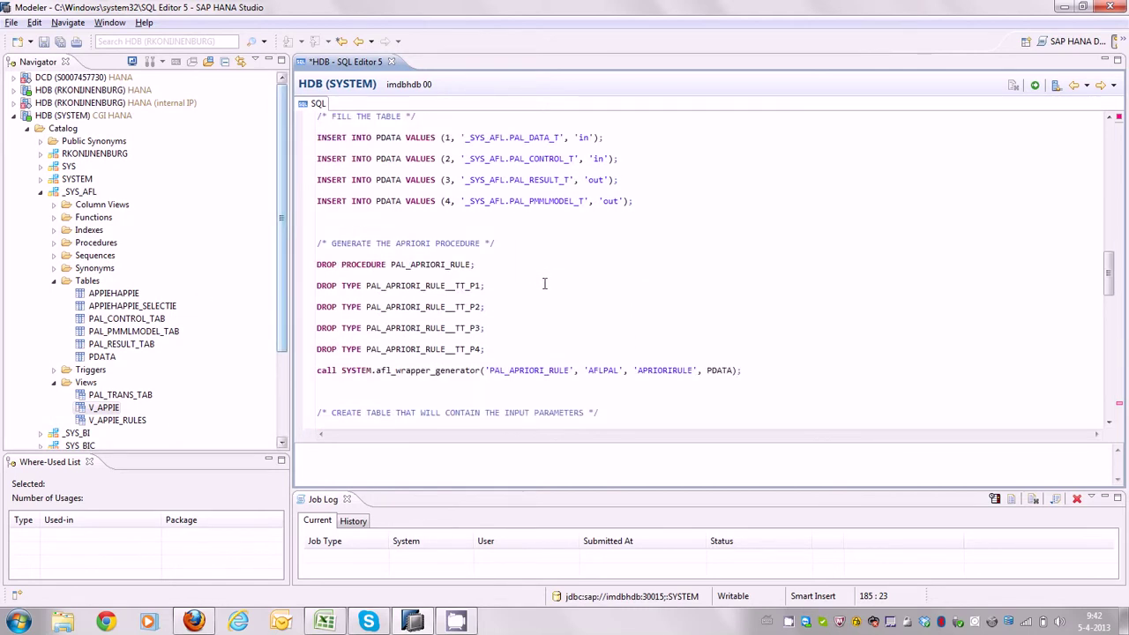
{"action": "scroll", "coordinate": [544, 283], "scroll_direction": "down", "scroll_amount": 6}
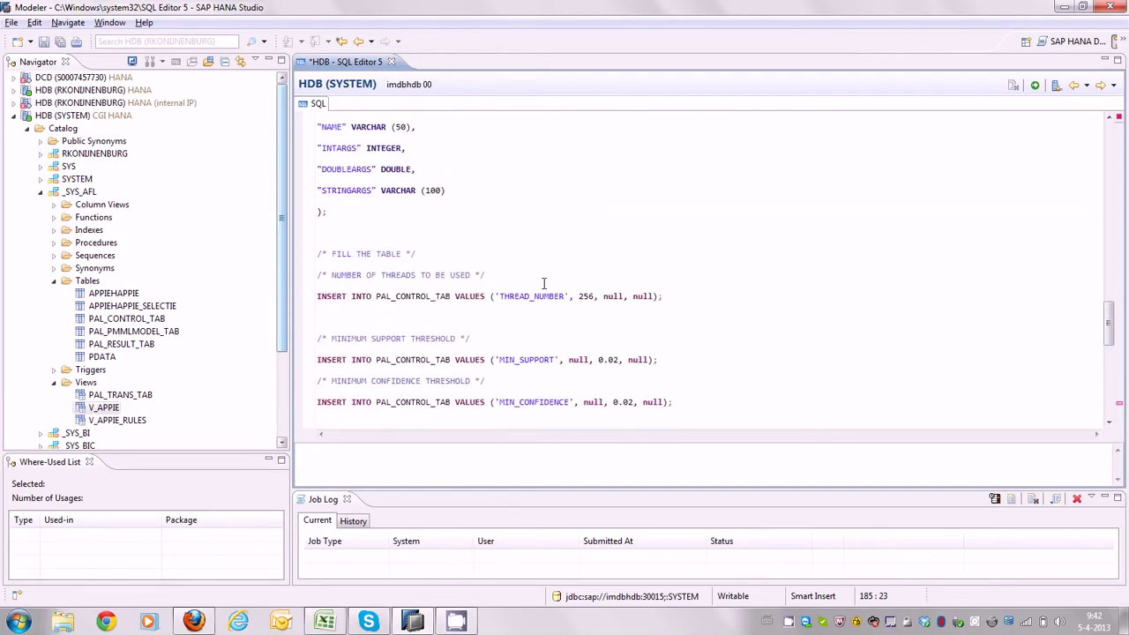
{"action": "left_click_drag", "start_coordinate": [1110, 334], "coordinate": [1108, 391]}
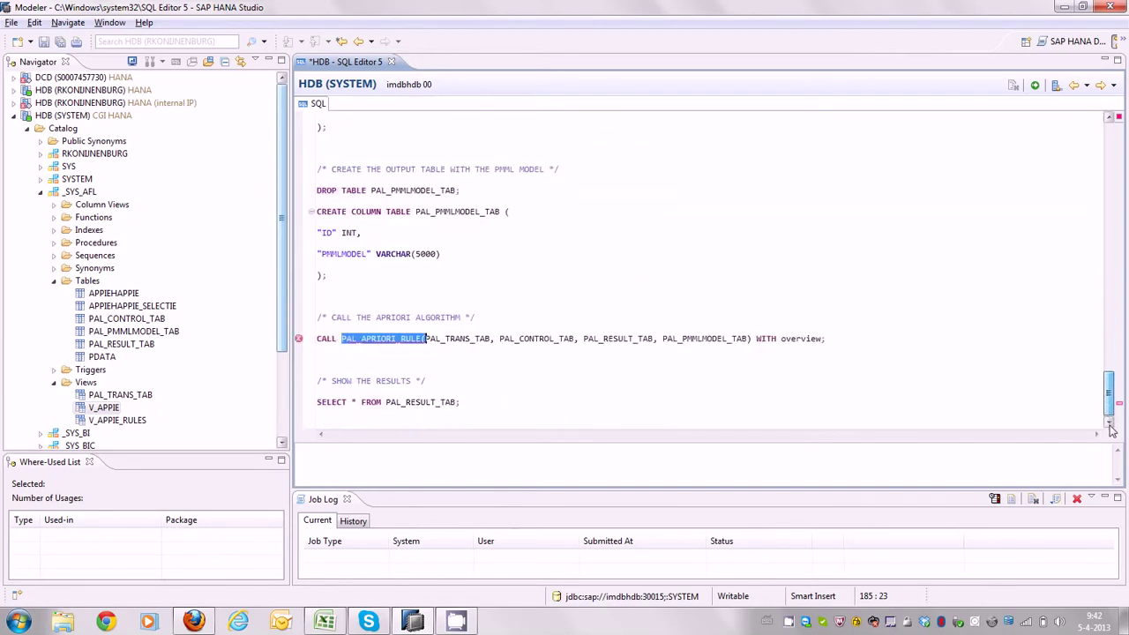
{"action": "key", "text": "Home"}
{"action": "left_click_drag", "start_coordinate": [829, 339], "coordinate": [611, 350]}
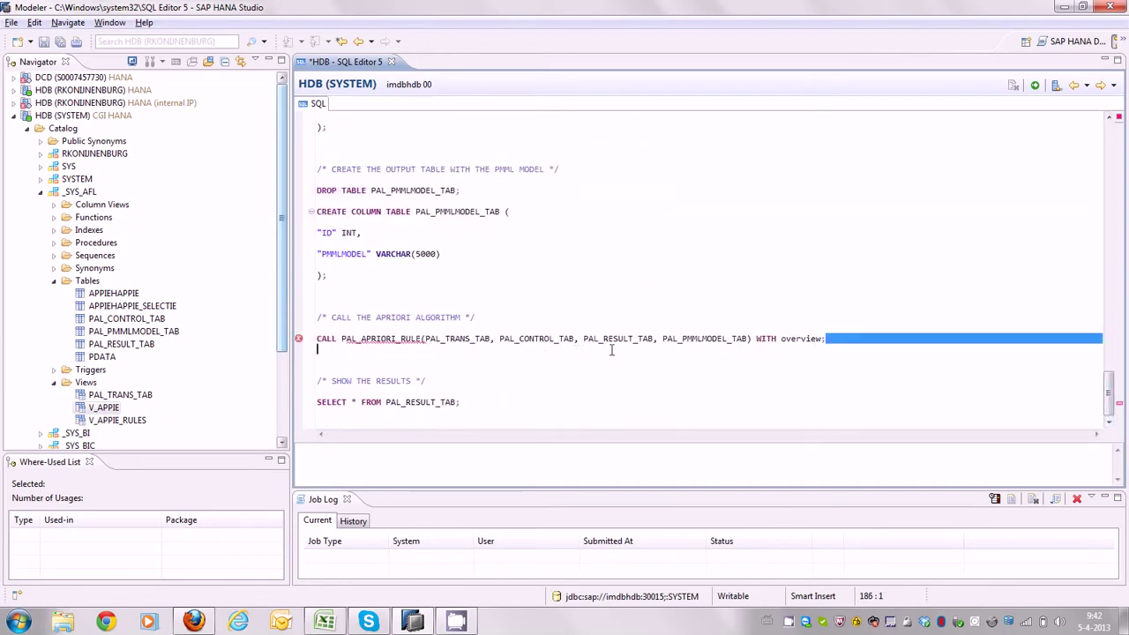
{"action": "left_click_drag", "start_coordinate": [326, 346], "coordinate": [319, 346]}
{"action": "left_click", "coordinate": [380, 317]}
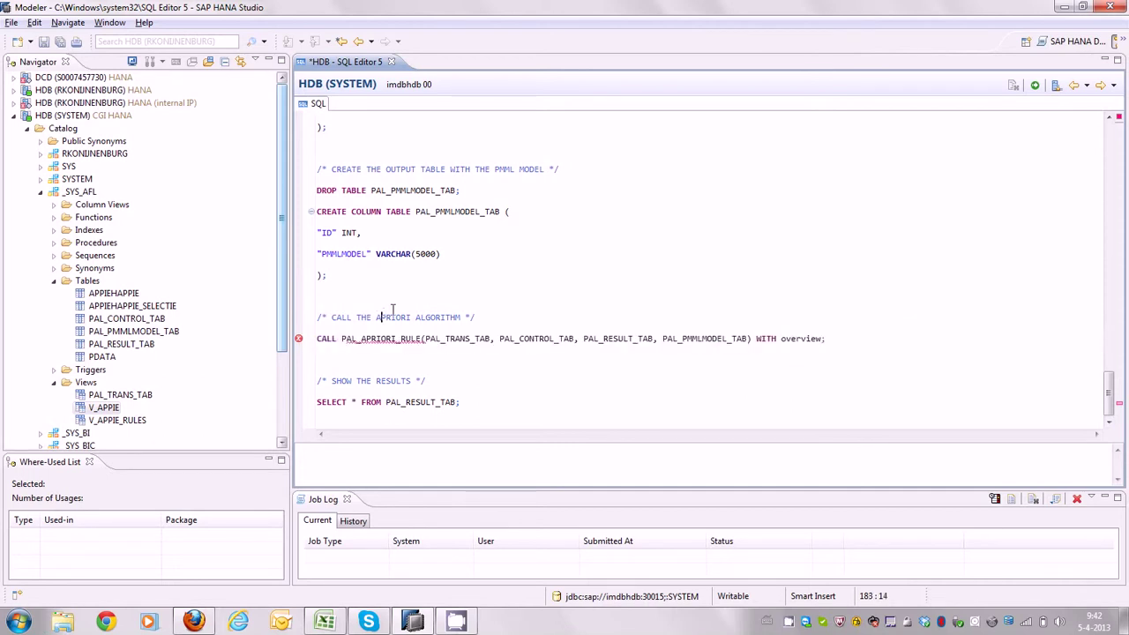
{"action": "scroll", "coordinate": [393, 309], "scroll_direction": "up", "scroll_amount": 2}
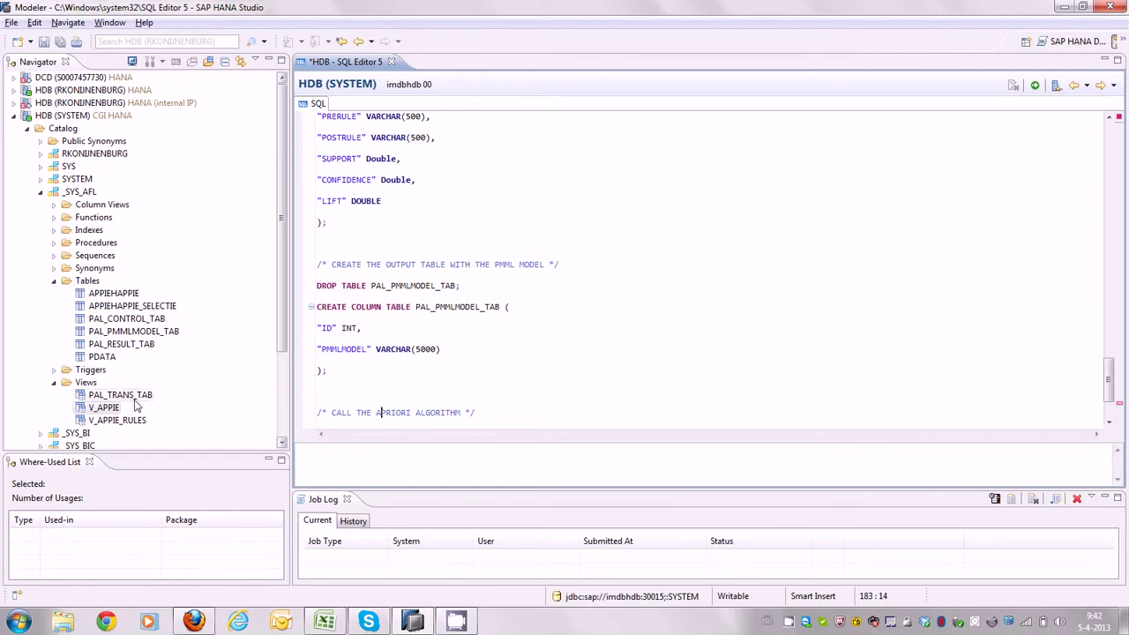
- Open the content of the PAL_RESULT_TAB table and fit the SUPPORT column to its full values
{"action": "right_click", "coordinate": [144, 346]}
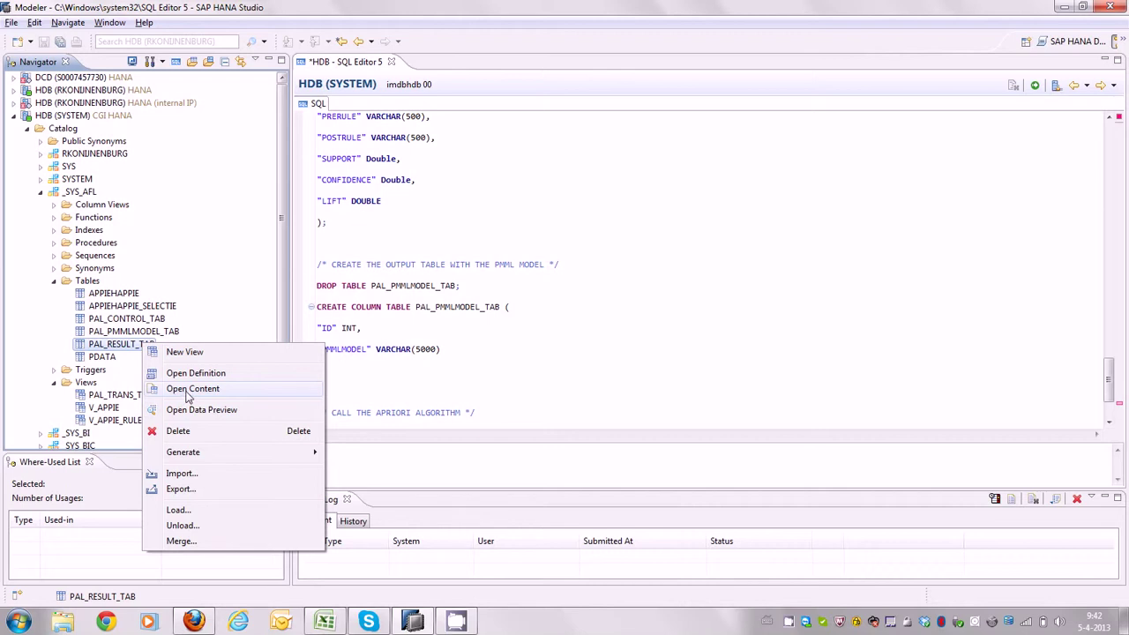
{"action": "left_click", "coordinate": [192, 389]}
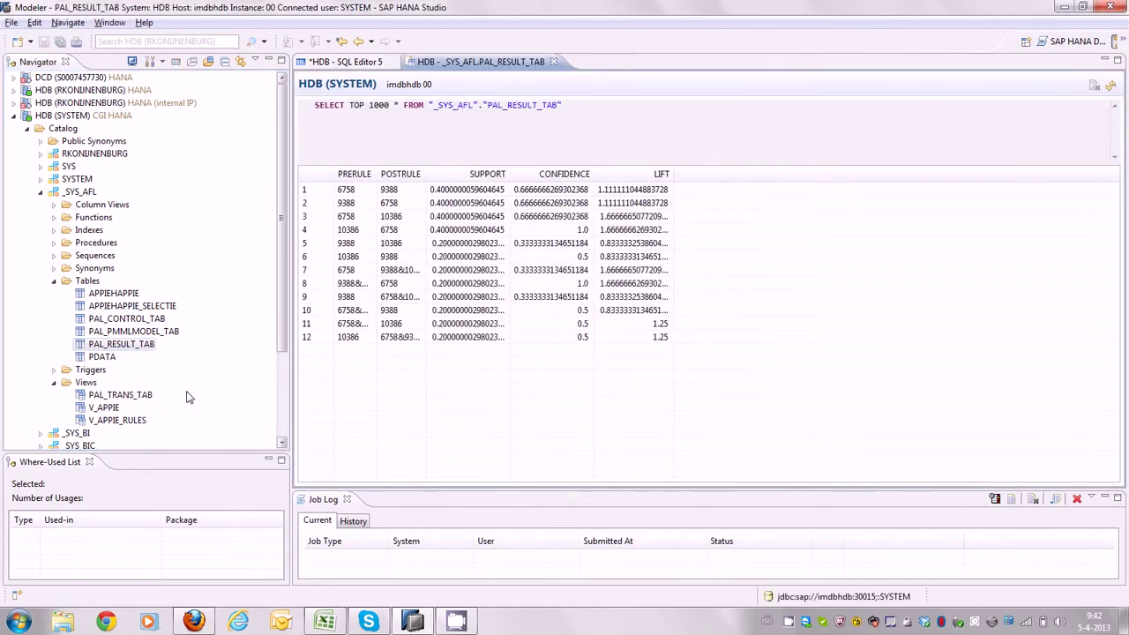
{"action": "double_click", "coordinate": [511, 173]}
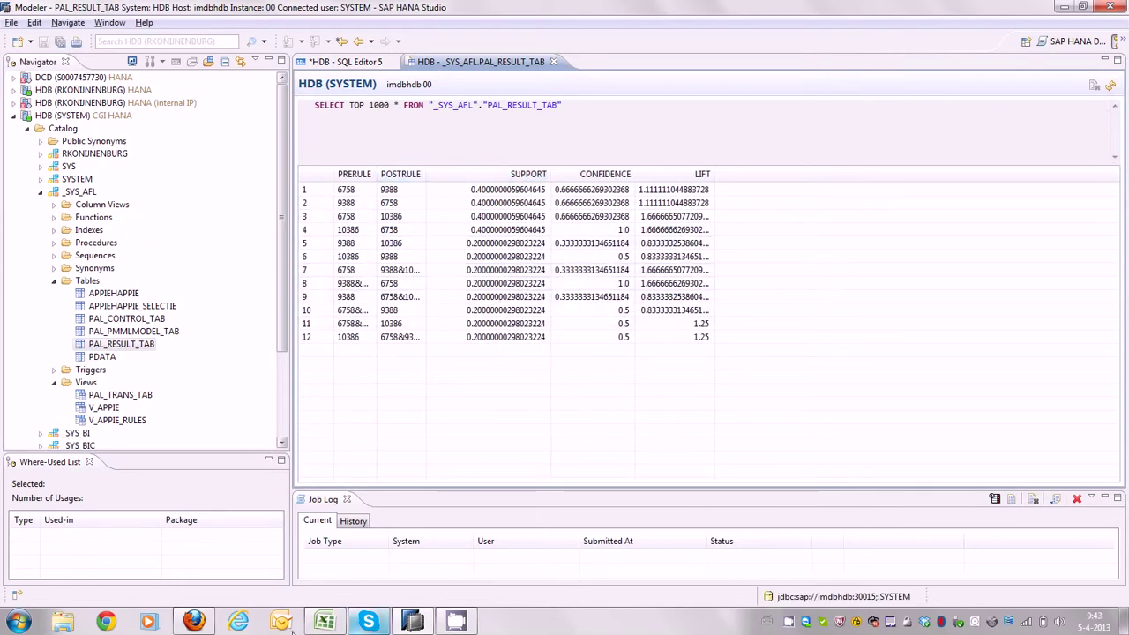
- Check the milk and bread article numbers in Demo.xlsx in Excel, and select the 6758 to 10386 rule in PAL_RESULT_TAB in SAP HANA Studio
{"action": "left_click", "coordinate": [324, 621]}
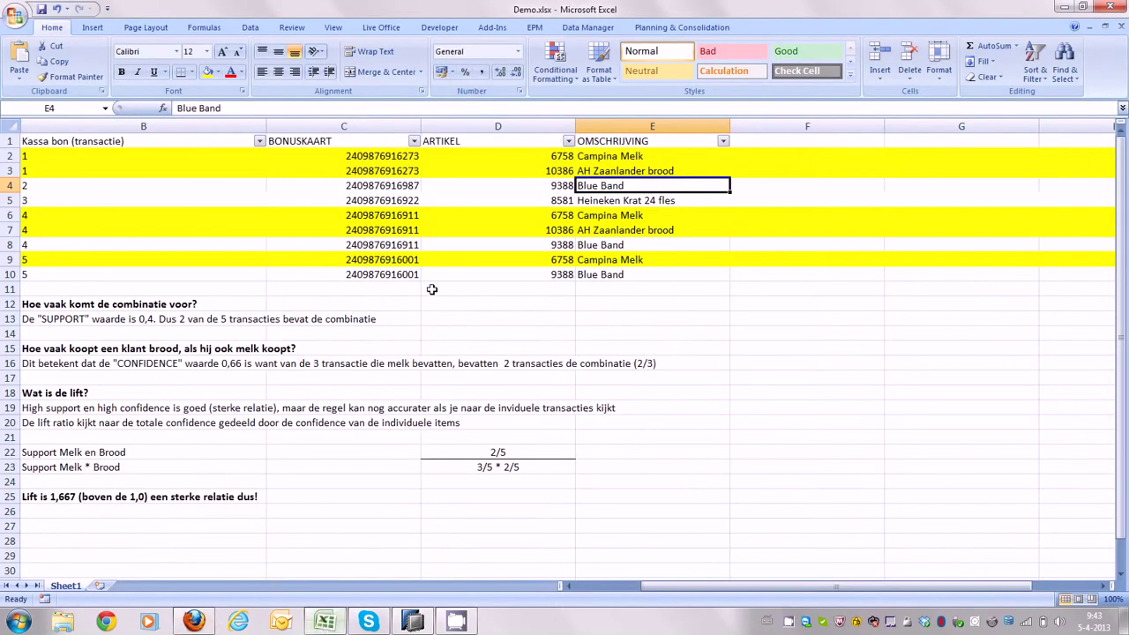
{"action": "left_click", "coordinate": [538, 171]}
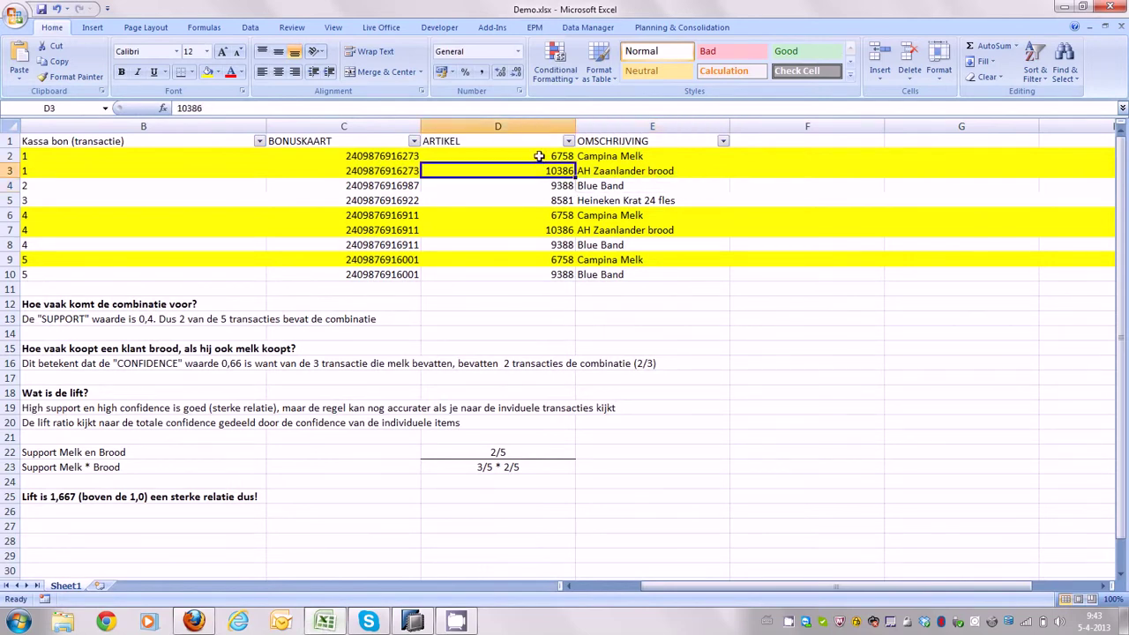
{"action": "left_click", "coordinate": [413, 621]}
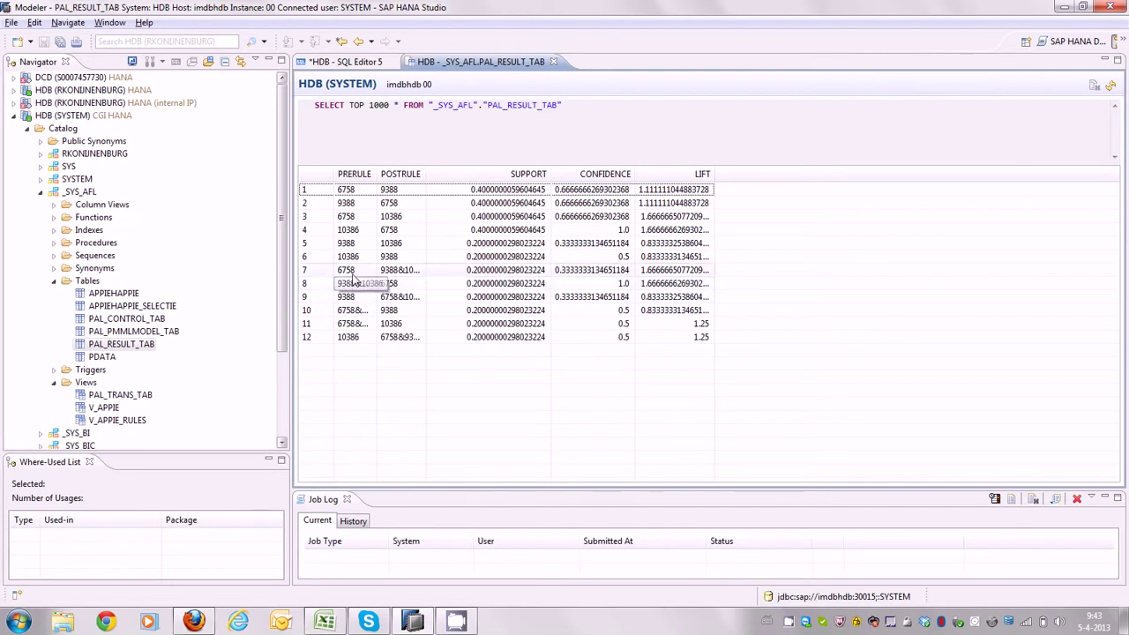
{"action": "left_click", "coordinate": [388, 217]}
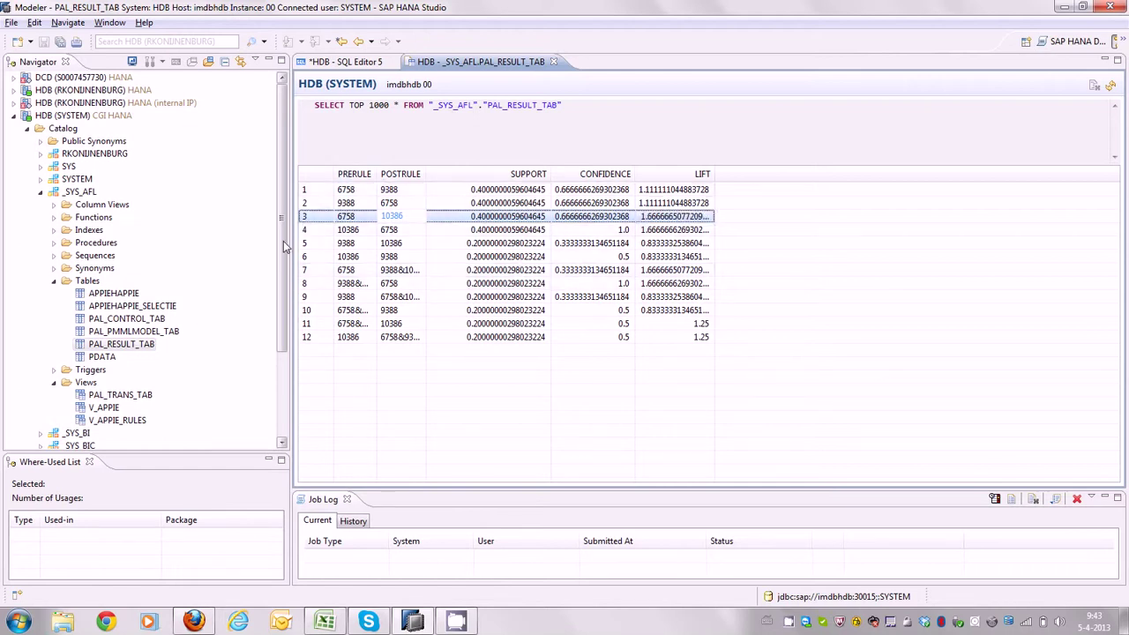
- Open the data preview of the V_APPIE_RULES view and widen the RULE column to show the complete rules
{"action": "left_click_drag", "start_coordinate": [288, 247], "coordinate": [284, 276]}
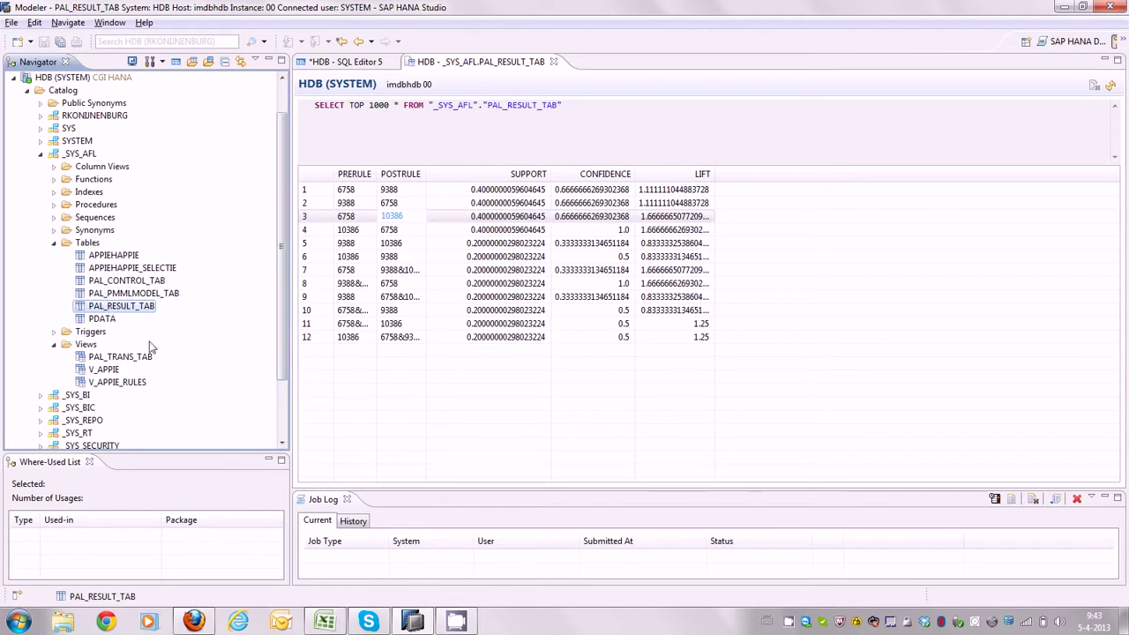
{"action": "left_click", "coordinate": [103, 384]}
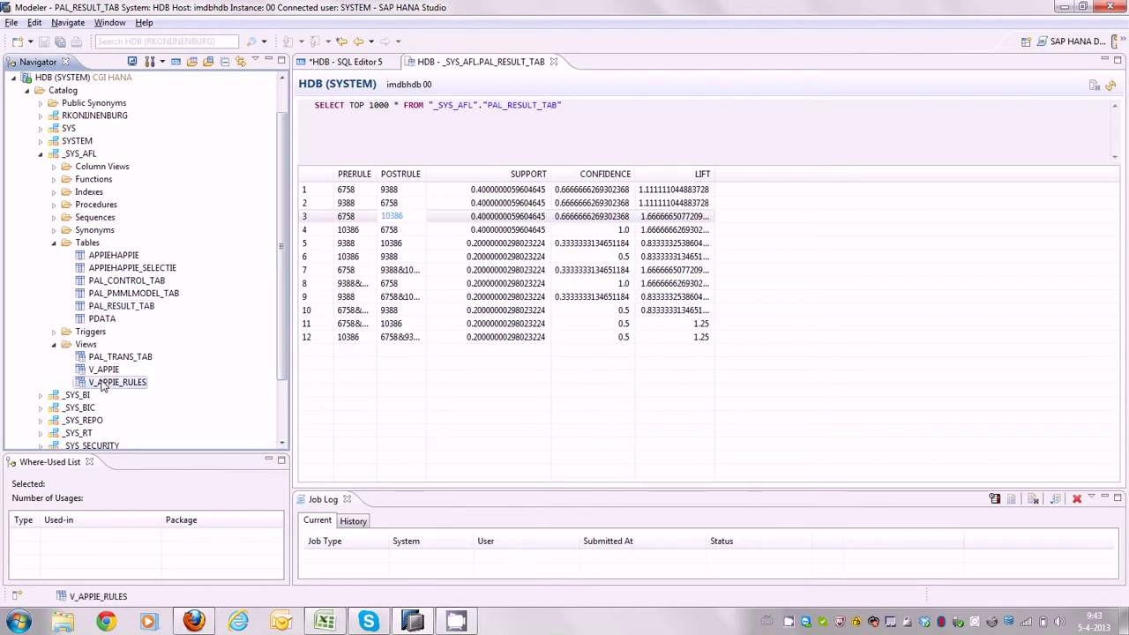
{"action": "right_click", "coordinate": [103, 385]}
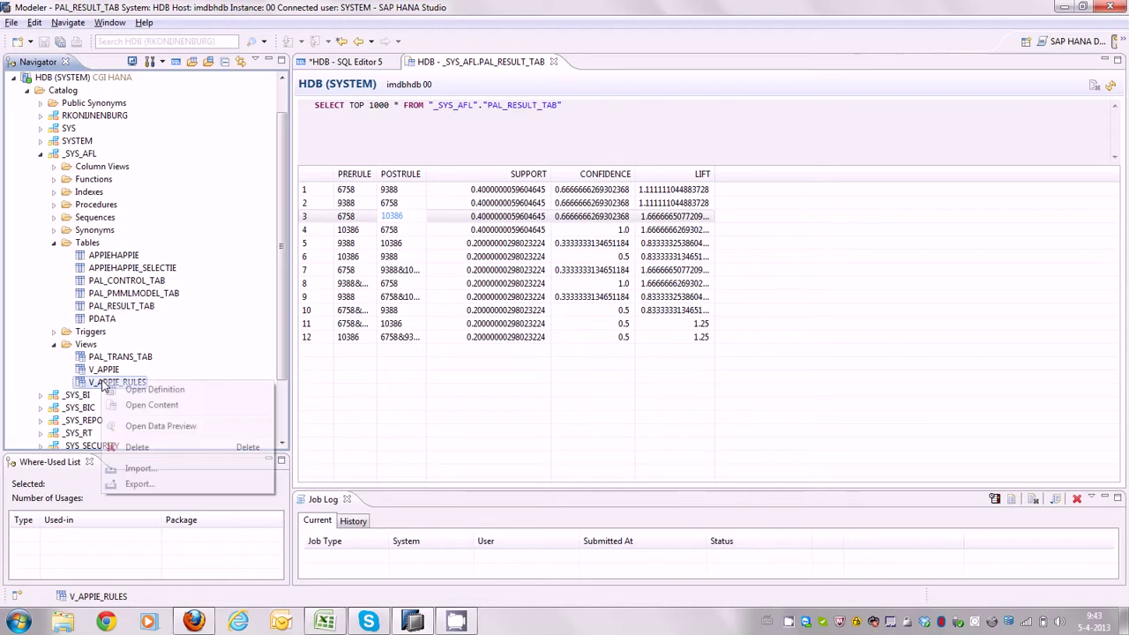
{"action": "left_click", "coordinate": [161, 426]}
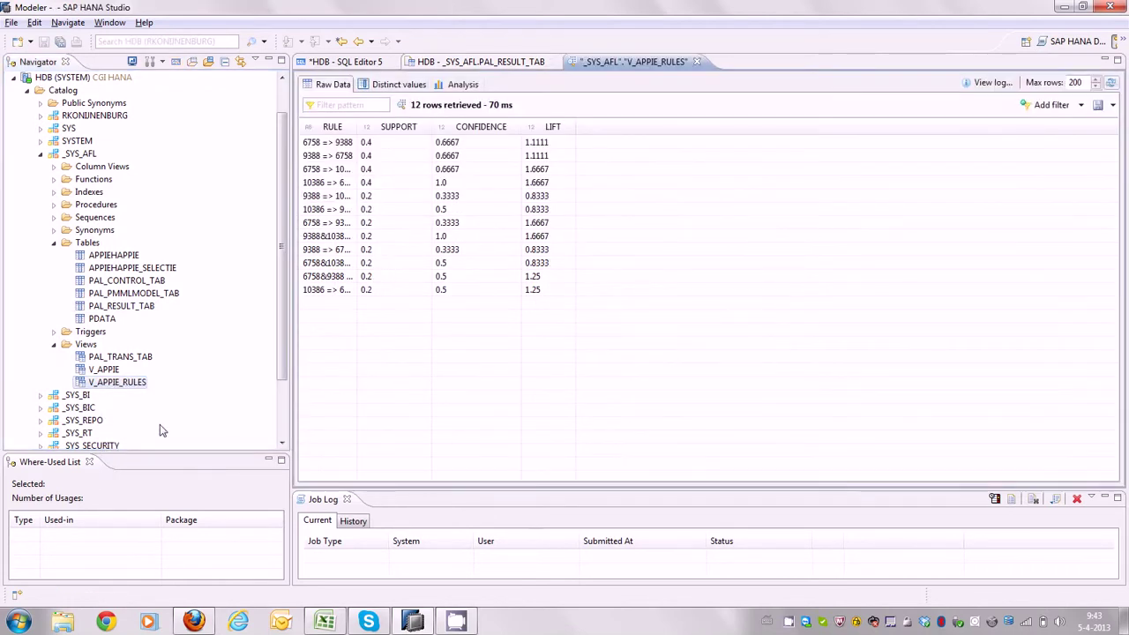
{"action": "left_click_drag", "start_coordinate": [357, 126], "coordinate": [455, 141]}
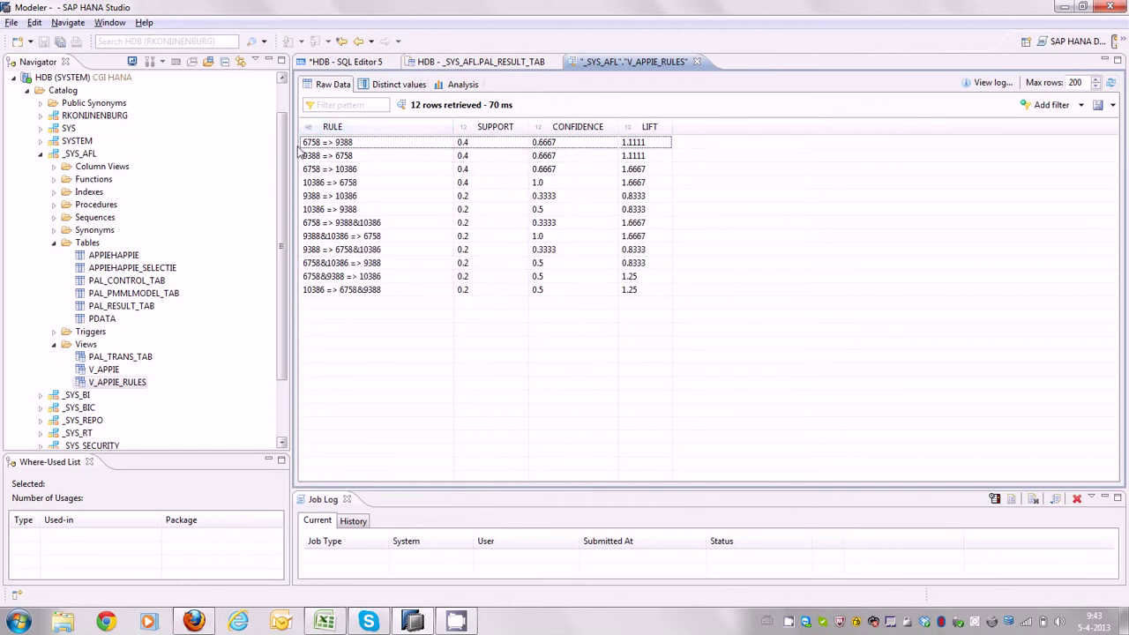